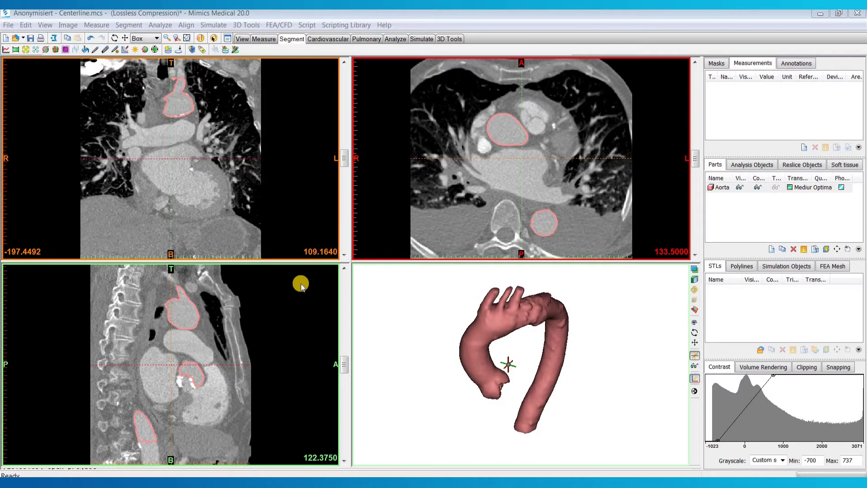
Open Fit Centerline from Analyze > Centerline for the Aorta part, smoothing factor 0.5
left_click(161, 25)
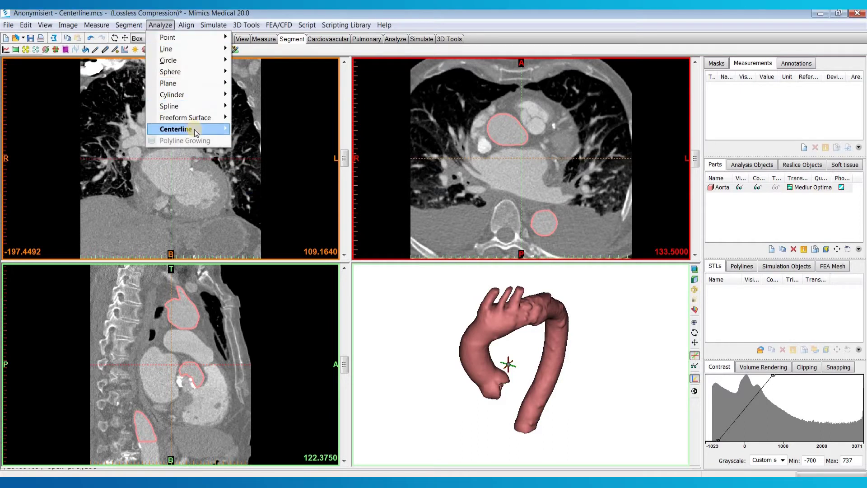
mouse_move(193, 130)
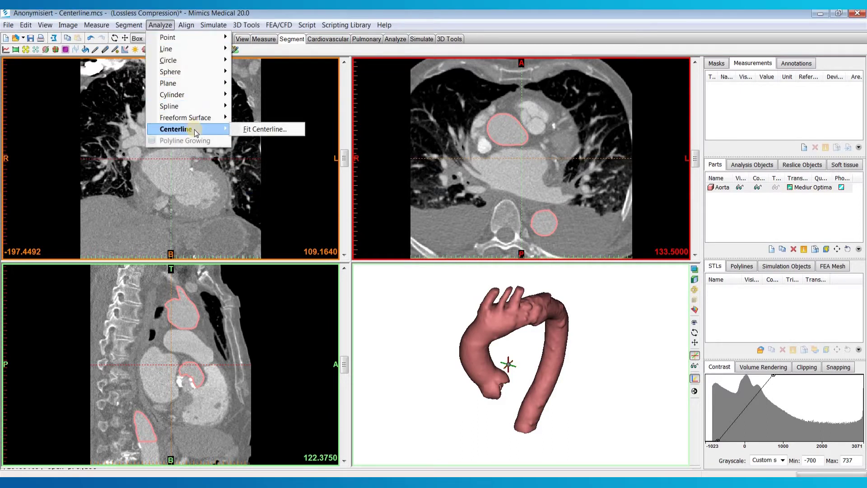
left_click(246, 131)
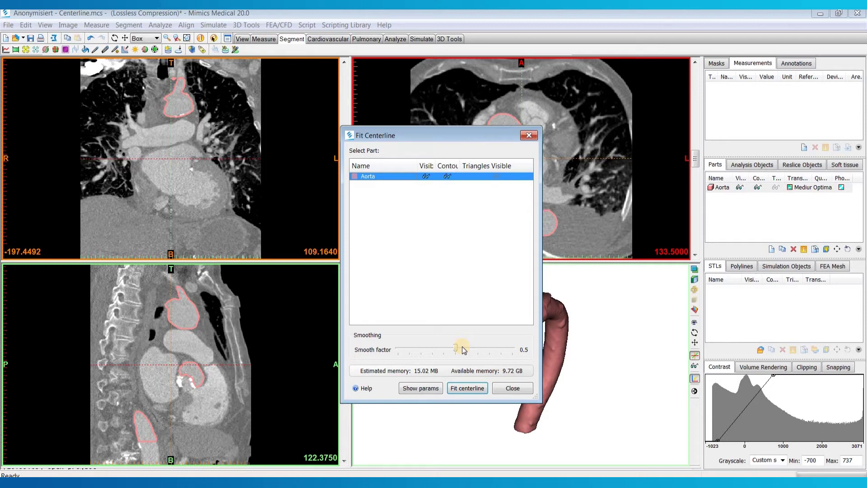
Fit the Aorta centerline with automatic parameters (1.3906 mm resolution), variable spacing and smooth factor 0.5
left_click(418, 389)
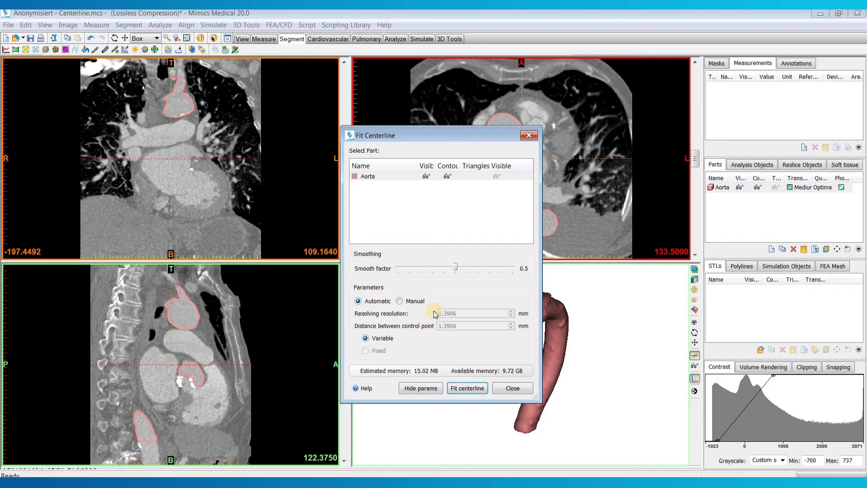
left_click(399, 301)
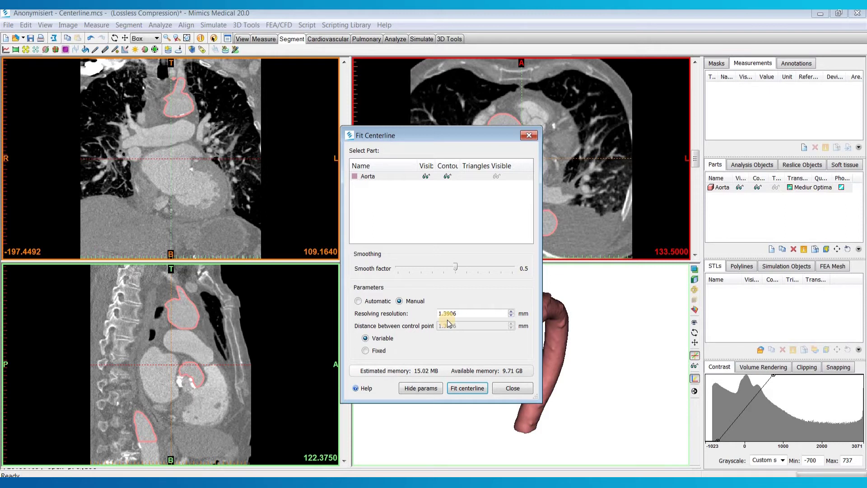
left_click(366, 350)
left_click(358, 300)
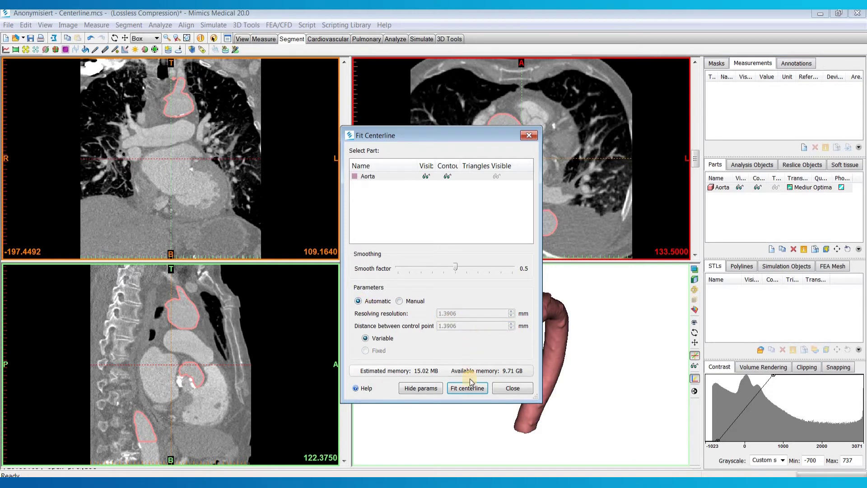
left_click(469, 391)
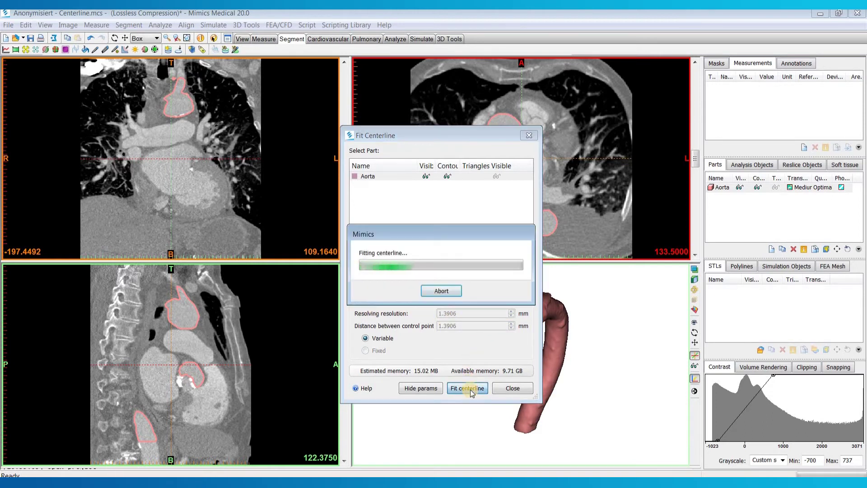
Make the aorta transparent in the 3D view so the fitted Centerline shows inside it
left_click(511, 388)
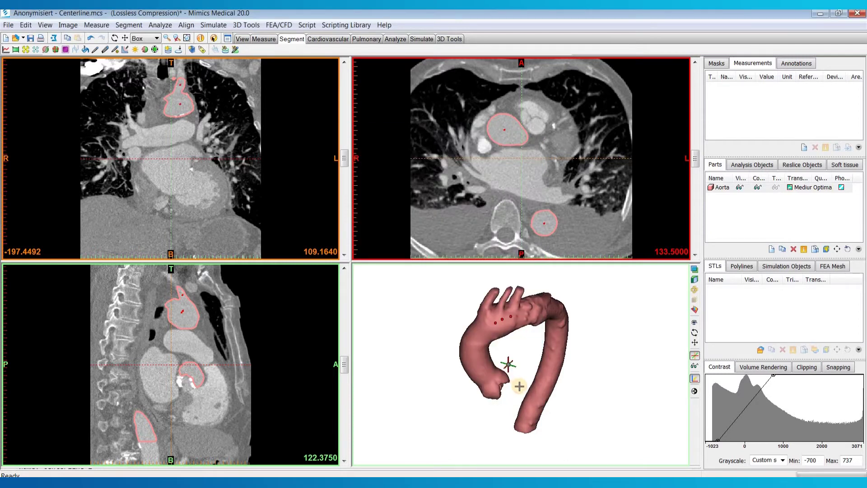
left_click(755, 166)
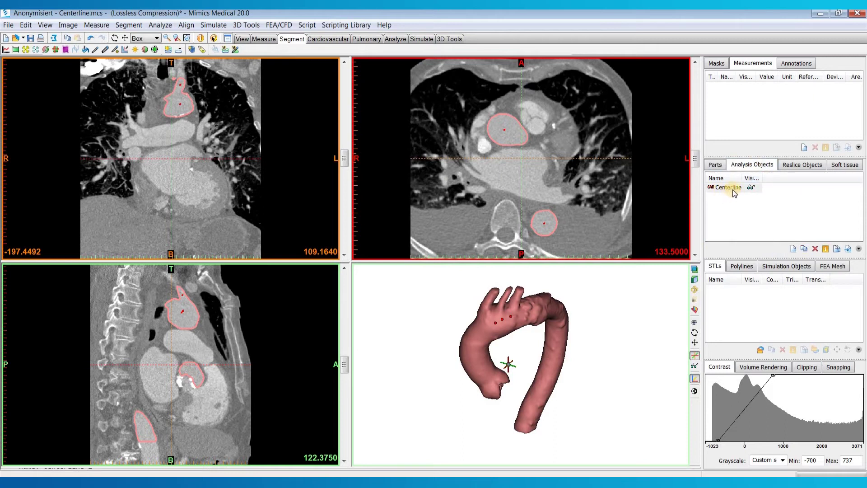
left_click(694, 270)
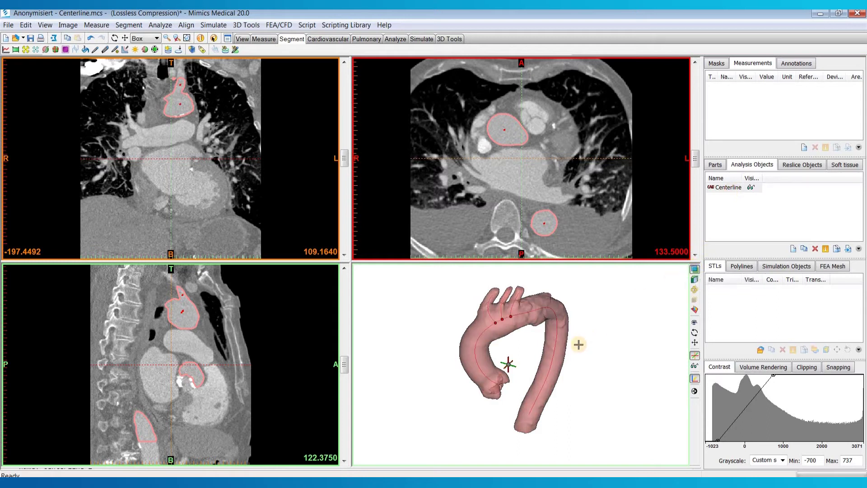
right_click_drag(564, 325, 498, 346)
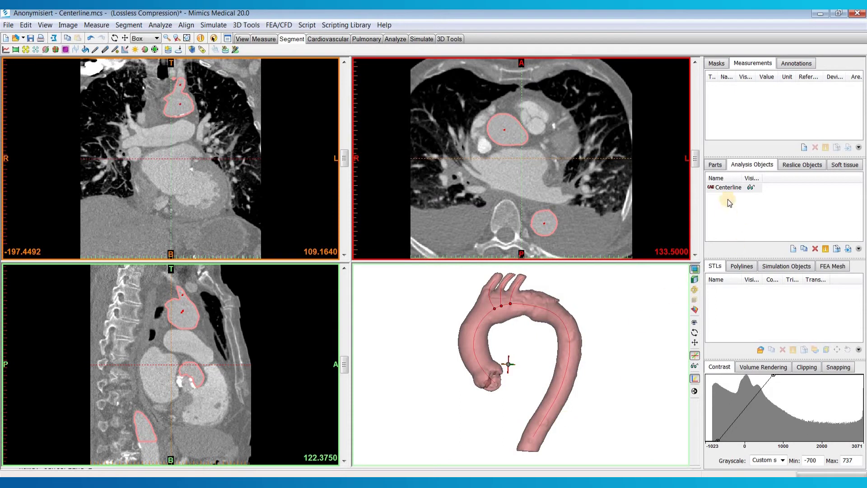
right_click(724, 186)
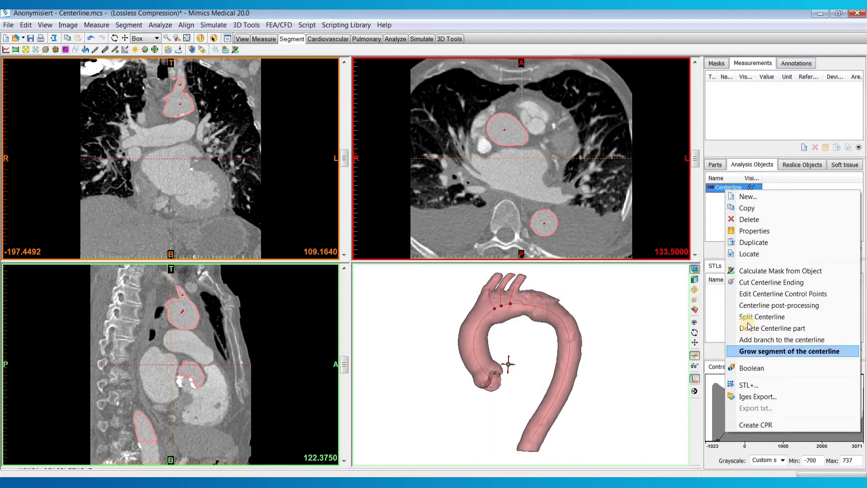
left_click(783, 297)
mouse_move(559, 322)
right_mouse_down()
mouse_move(565, 329)
mouse_move(565, 312)
mouse_move(559, 318)
right_mouse_up()
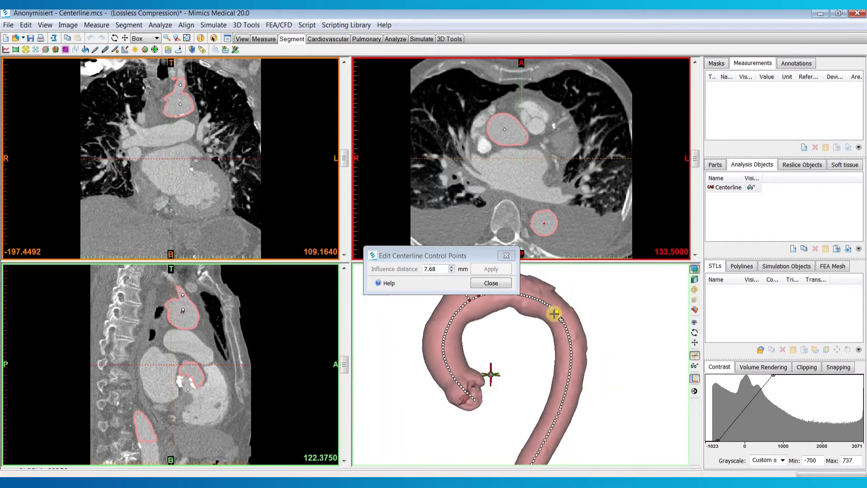
left_click(554, 313)
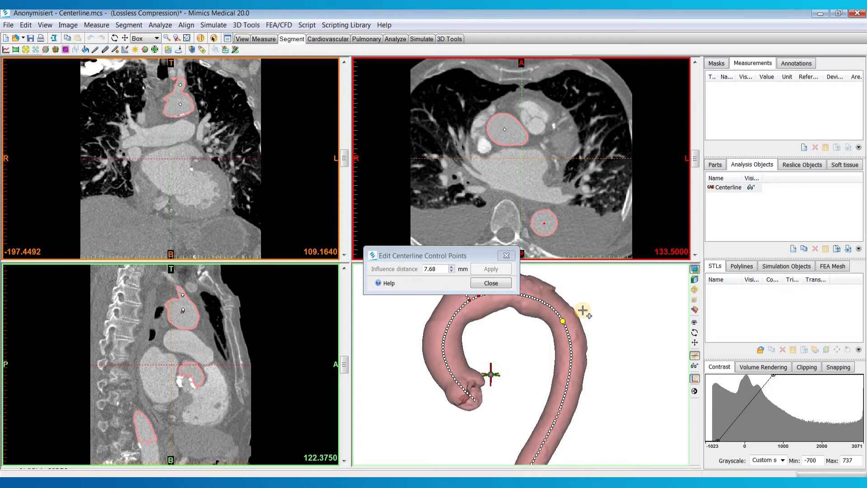
left_click(491, 283)
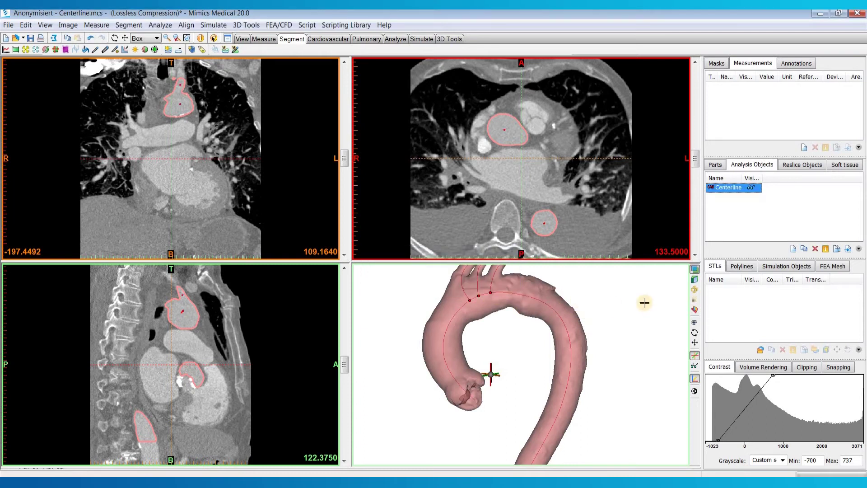
Post-process the Centerline with additional smoothing off, filtering short branches below 36.645 mm
right_click(731, 187)
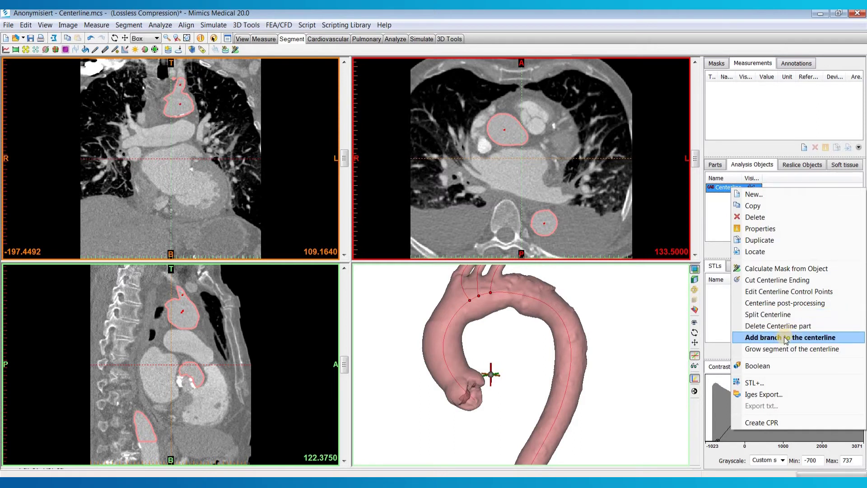
left_click(771, 308)
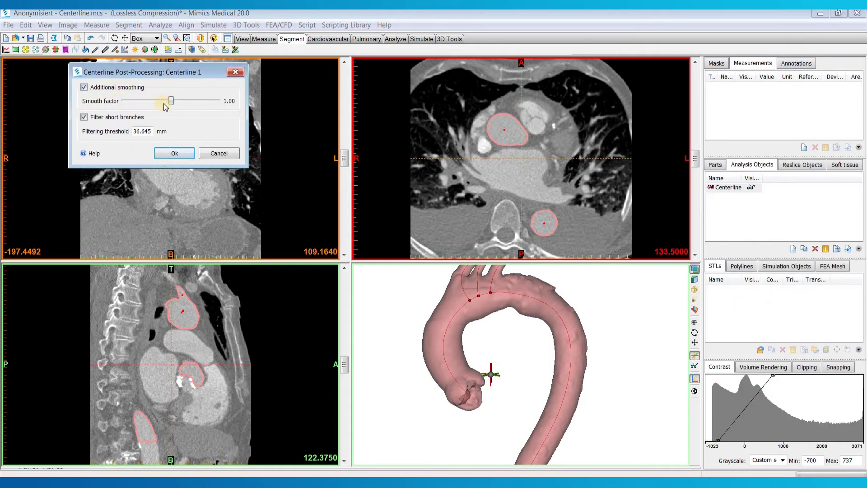
left_click(84, 116)
left_click(85, 87)
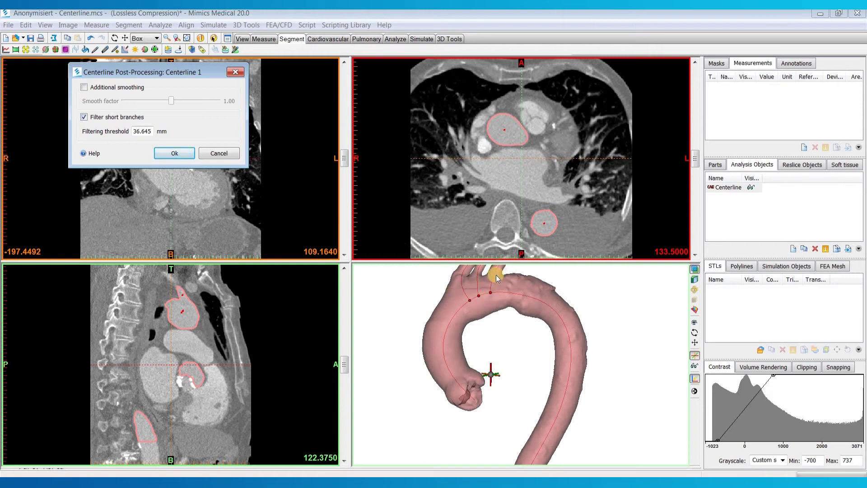
left_click(174, 156)
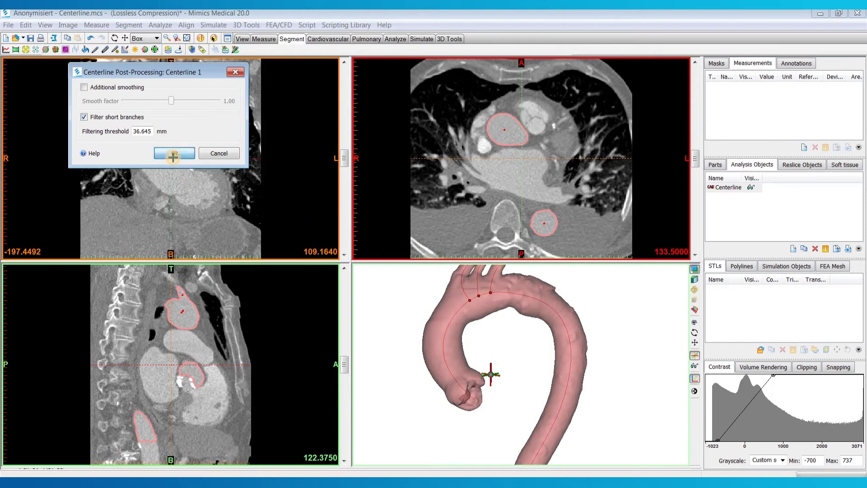
middle_click_drag(479, 326, 452, 352)
scroll(477, 315, "up", 3)
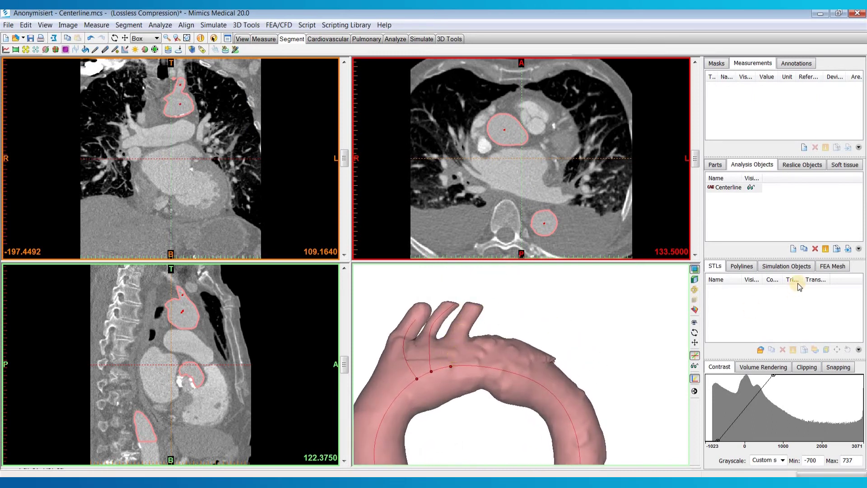
right_click_drag(465, 362, 496, 361)
left_click(721, 193)
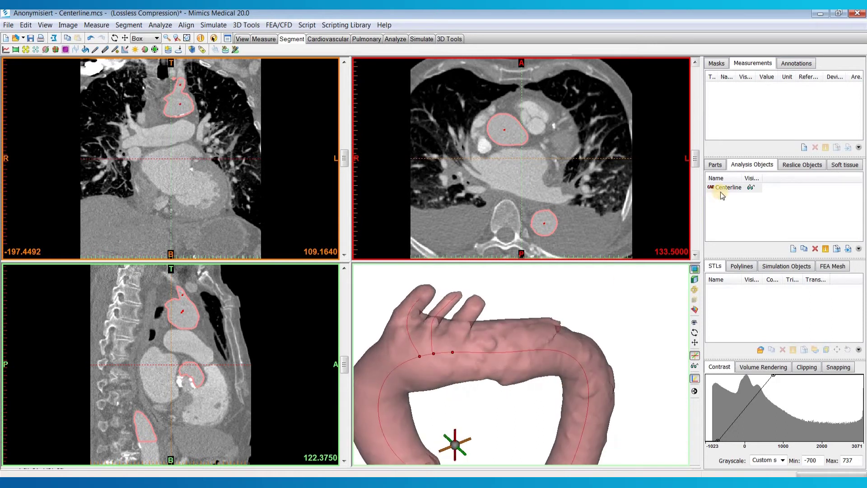
Add a Centerline branch ending at the tip of a vessel rising from the aortic arch
right_click(721, 191)
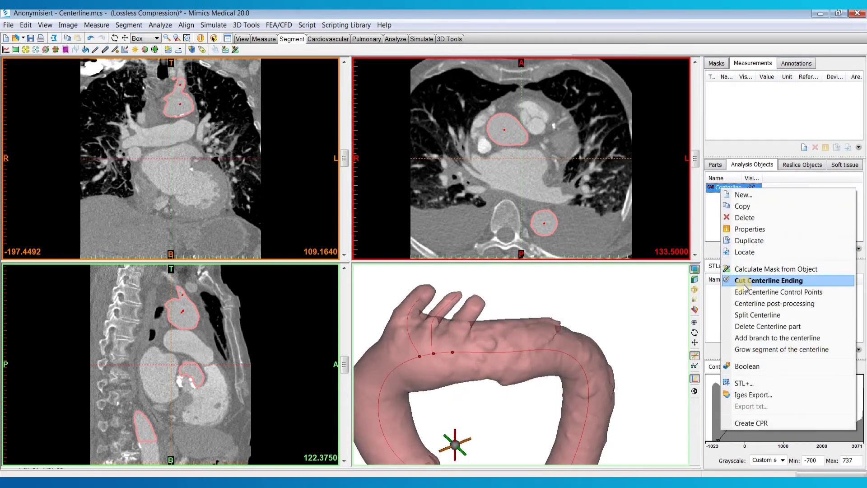
left_click(752, 338)
scroll(479, 303, "up", 5)
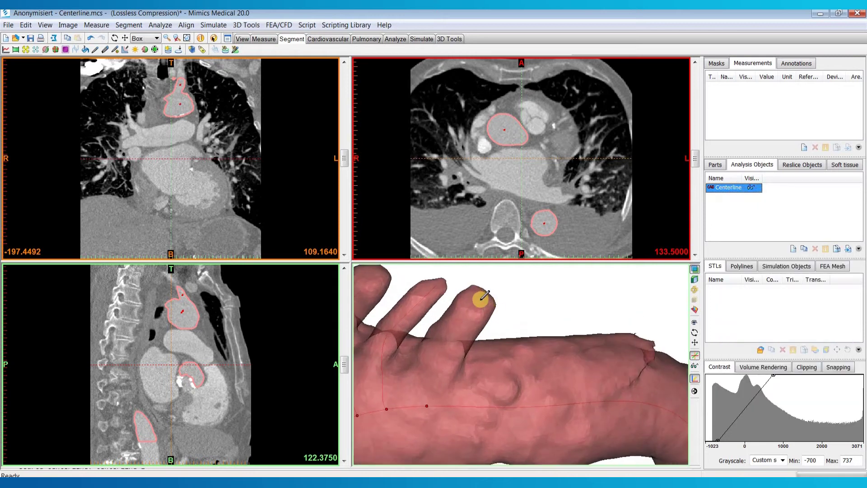
left_click(482, 296)
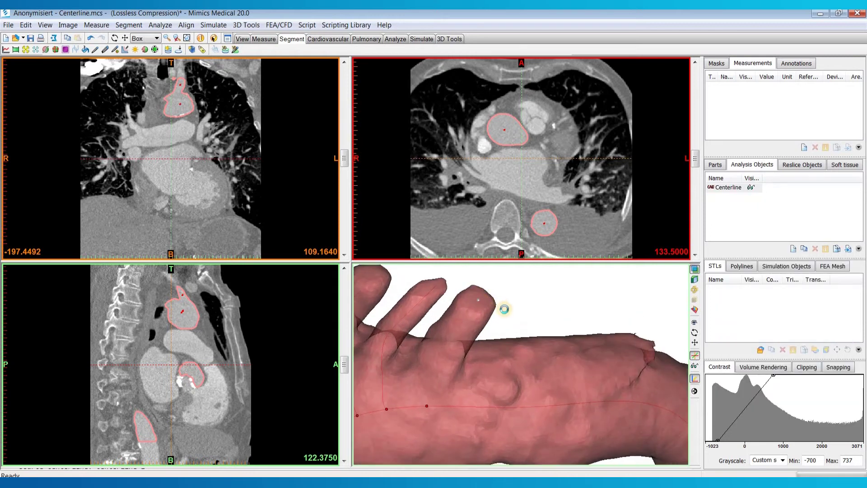
scroll(477, 322, "down", 6)
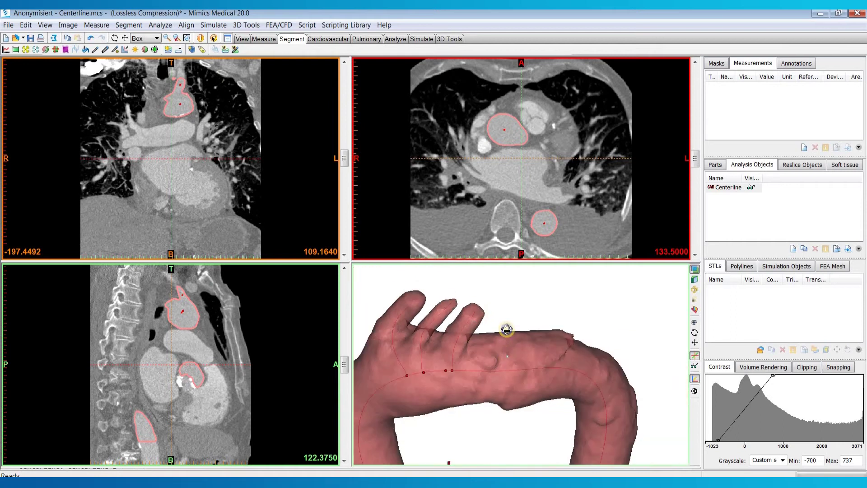
right_click_drag(553, 281, 618, 343)
Grow the Centerline segment down to the open end of the descending aorta
right_click(733, 192)
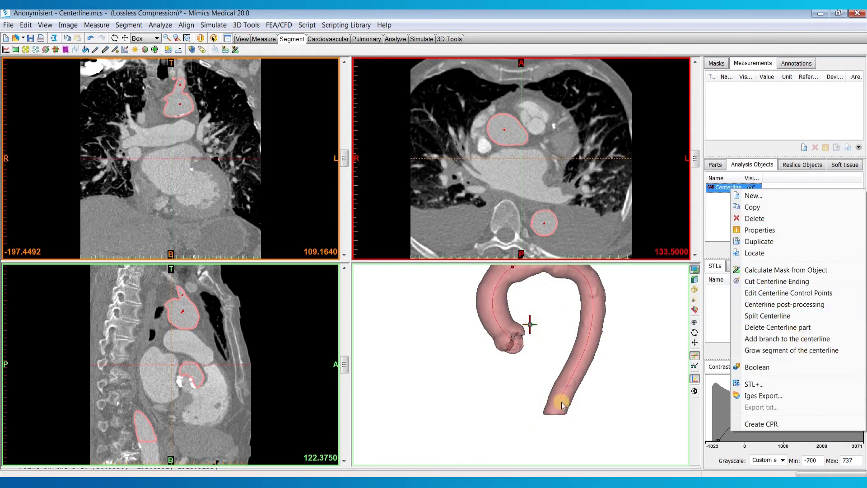
left_click(771, 350)
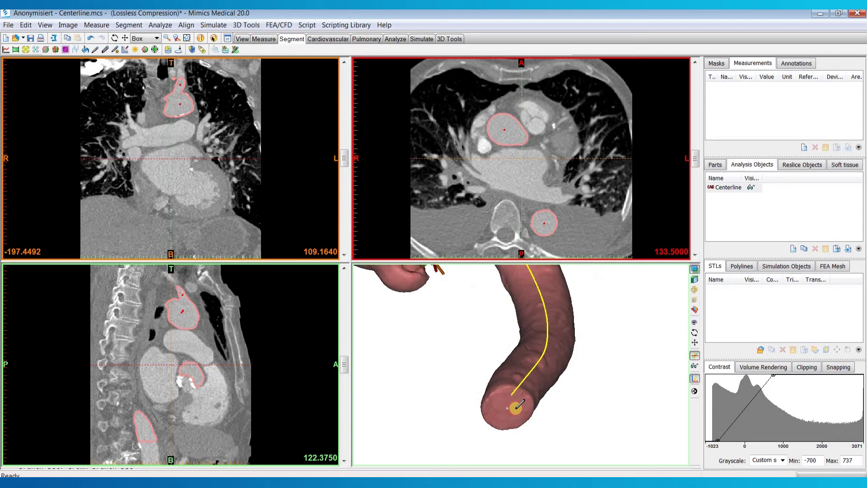
left_click(550, 401)
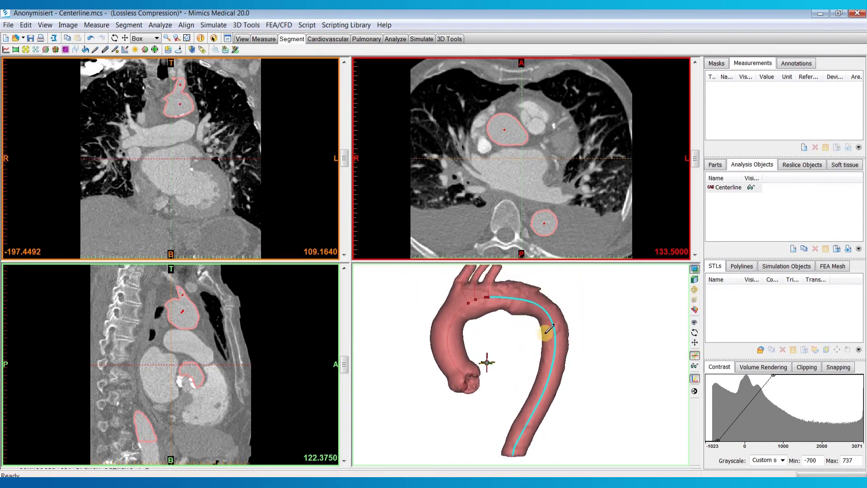
left_click(642, 292)
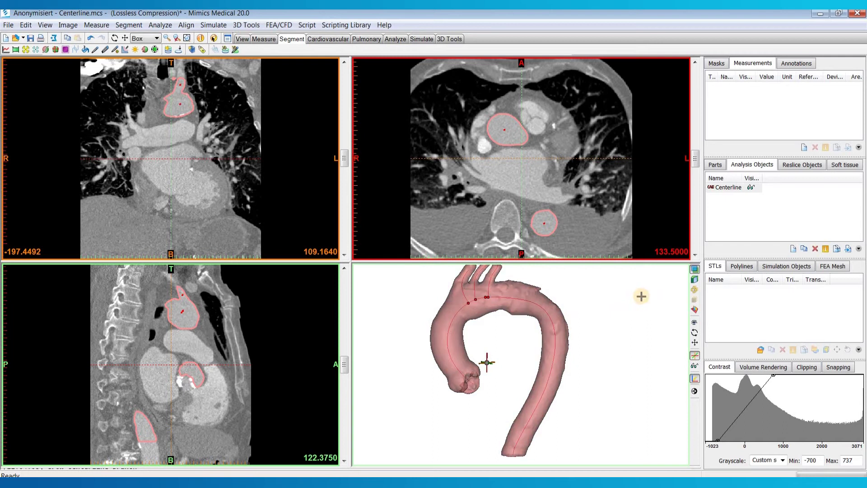
left_click(728, 187)
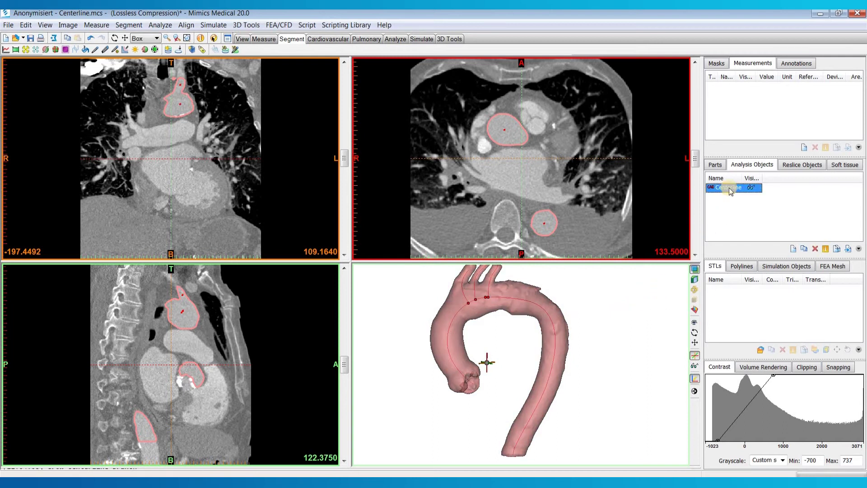
Place a Best Fit Diameter measurement on the aortic arch, reading 29.78 mm
left_click(96, 25)
mouse_move(163, 158)
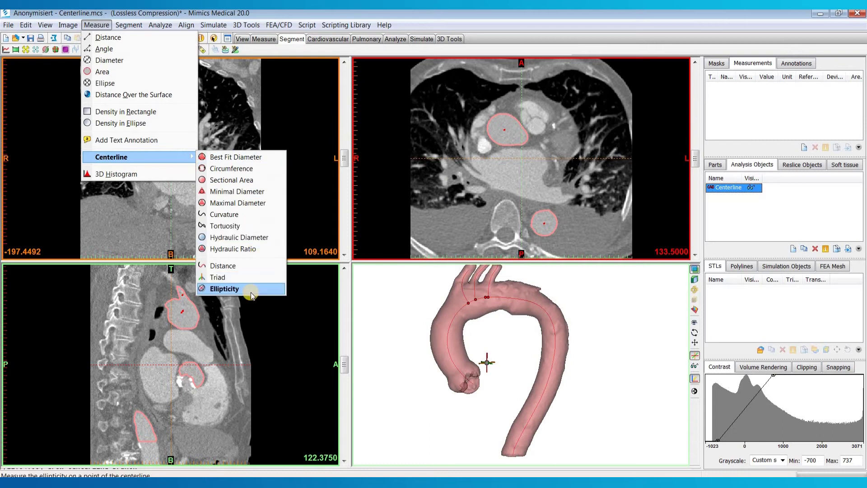
left_click(271, 157)
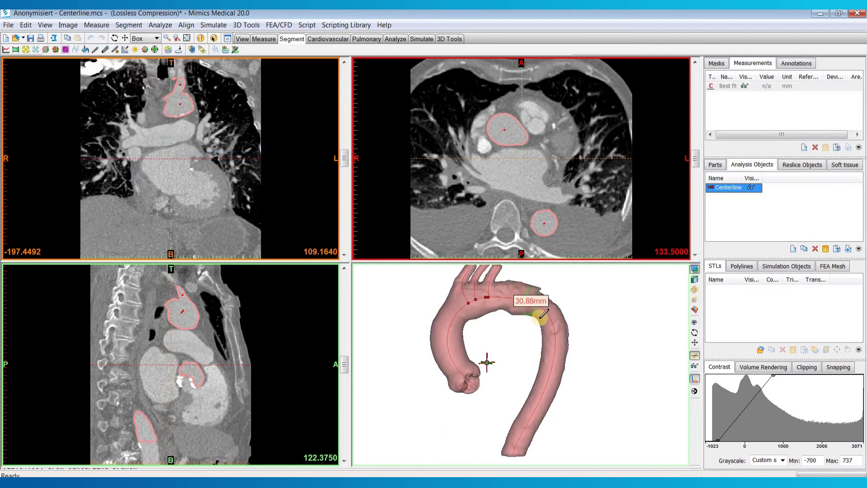
left_click(521, 429)
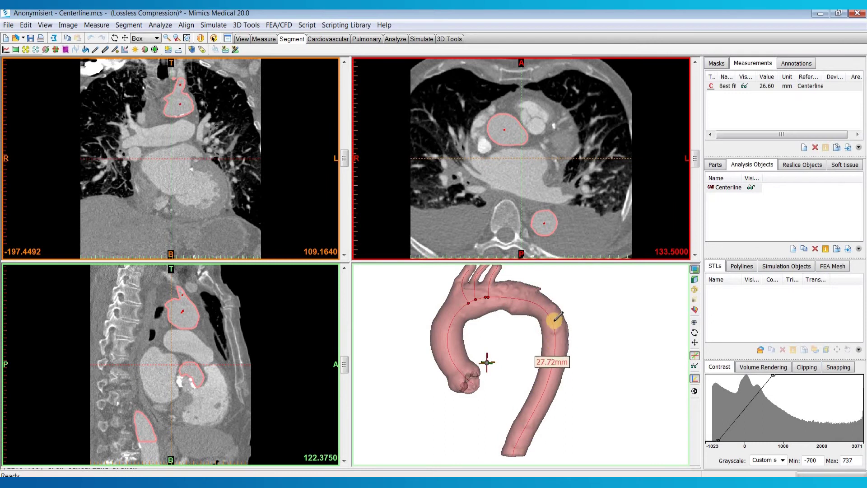
scroll(497, 296, "up", 3)
left_click(494, 298)
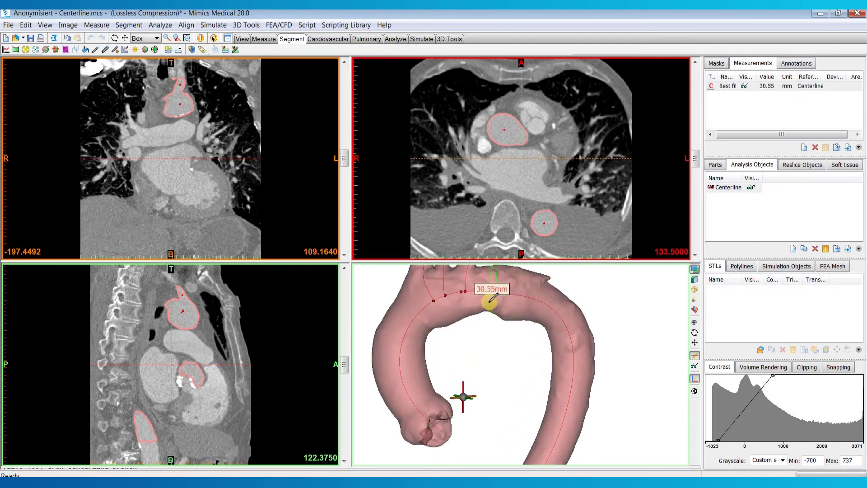
right_click_drag(505, 368, 527, 341)
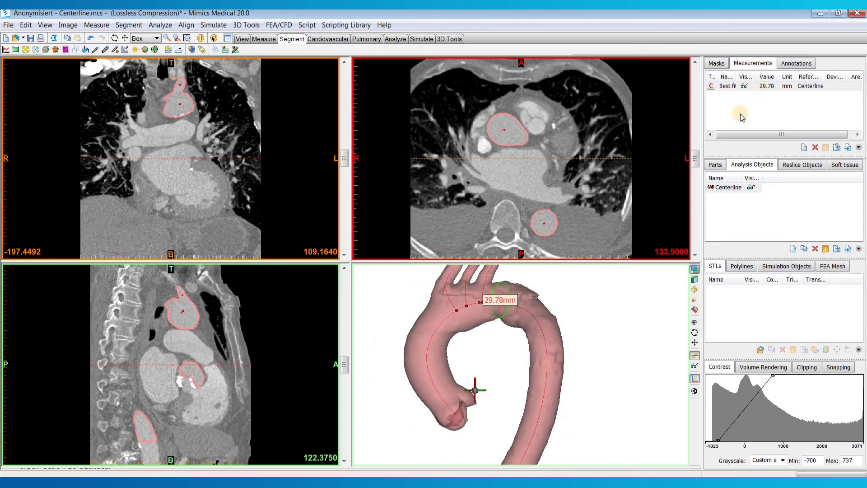
Add a Sectional Area measurement on the aortic arch, reading 907.71 mm^2
left_click(97, 25)
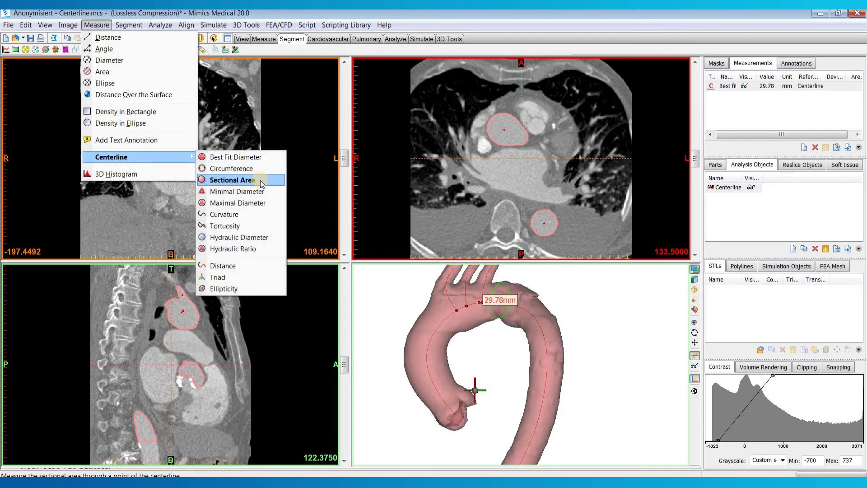
left_click(260, 181)
left_click(519, 312)
scroll(519, 312, "up", 3)
left_click_drag(547, 316, 516, 294)
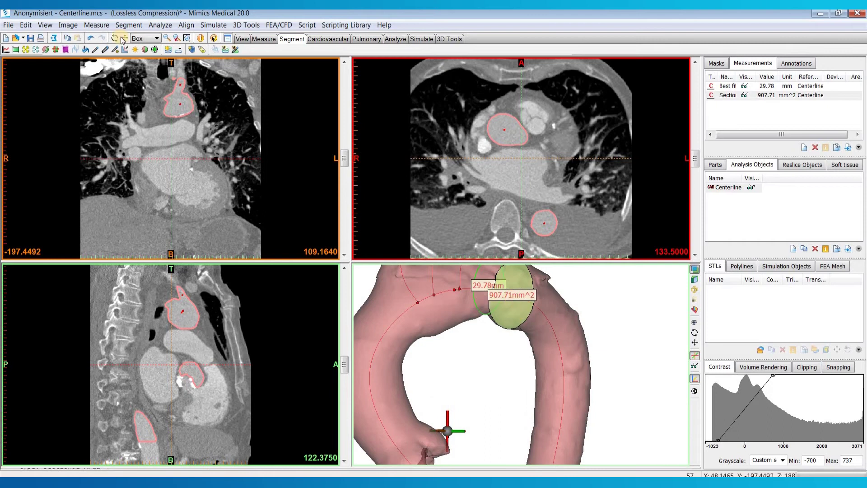
Add a Tortuosity measurement between two points on the aorta, giving 0.26
left_click(96, 25)
mouse_move(131, 157)
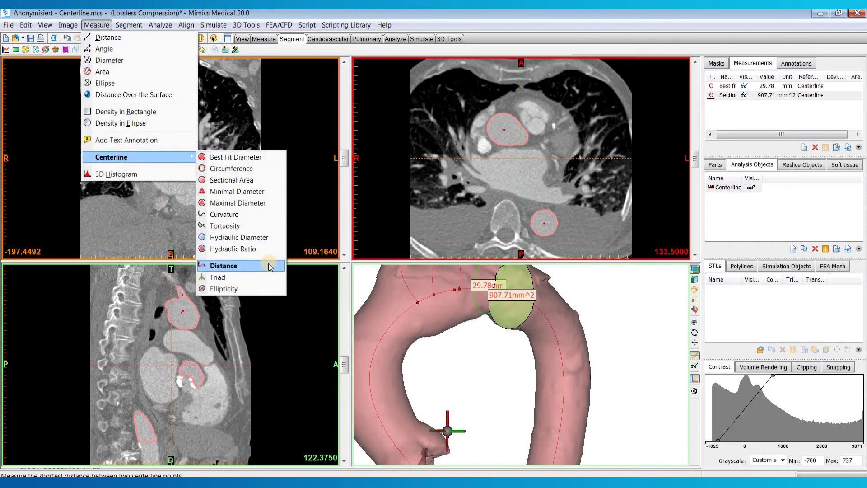
left_click(243, 226)
left_click(409, 358)
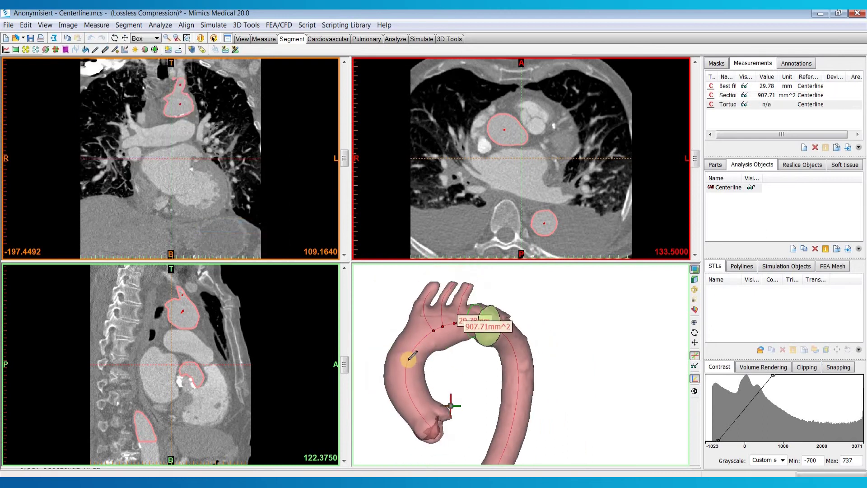
left_click(523, 370)
scroll(526, 368, "up", 3)
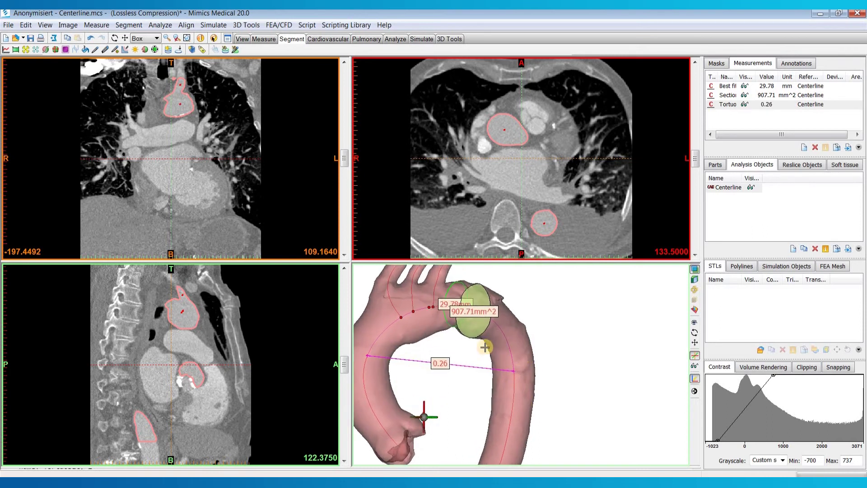
scroll(503, 361, "down", 2)
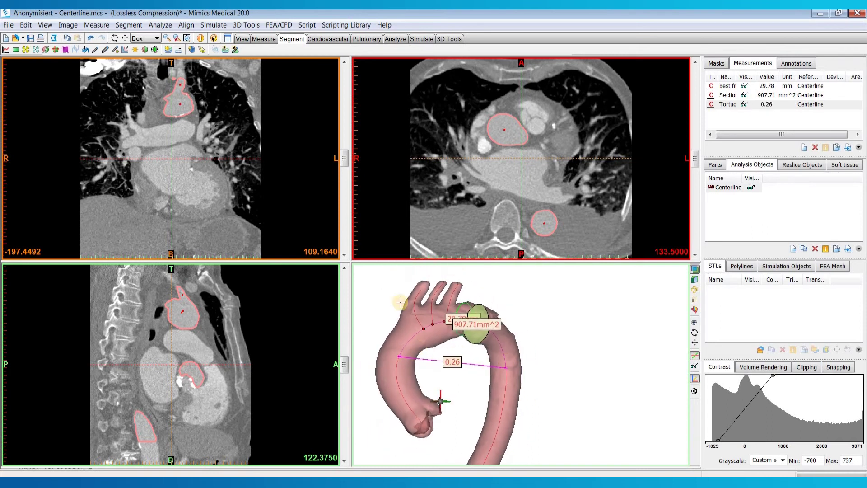
Use context help on Best Fit Diameter to view the Centerline Measurements page maximized
left_click(214, 40)
left_click(97, 25)
mouse_move(171, 158)
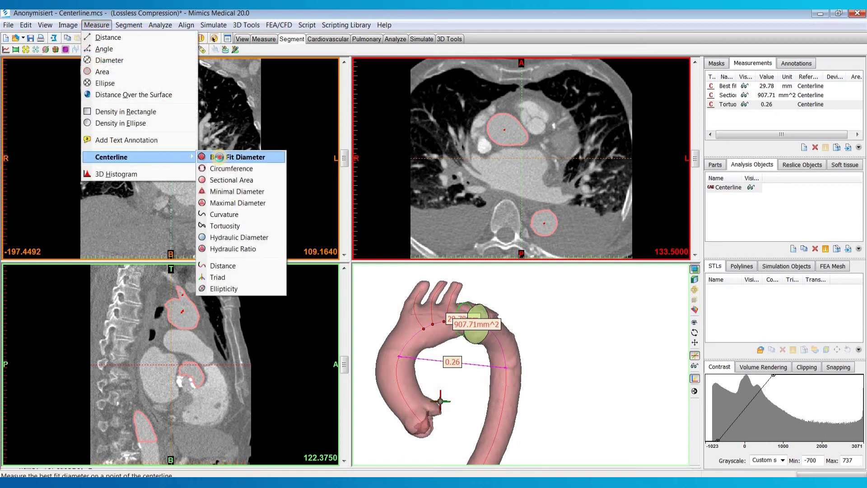
left_click(219, 157)
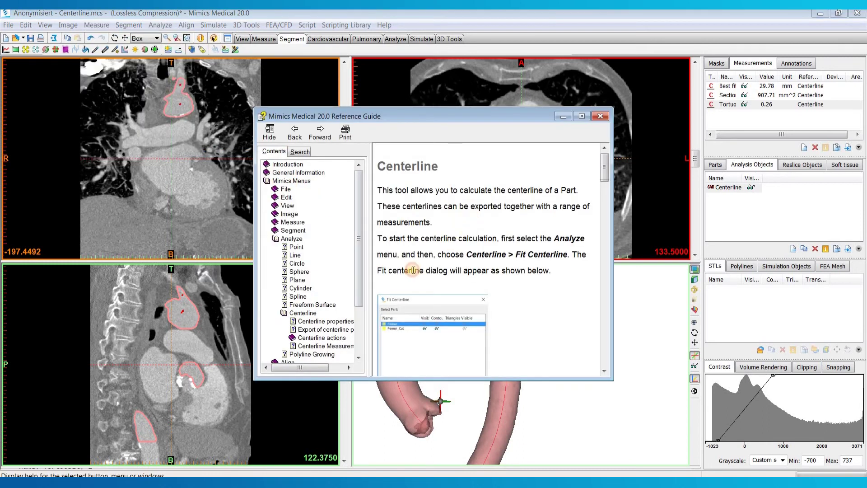
left_click(329, 346)
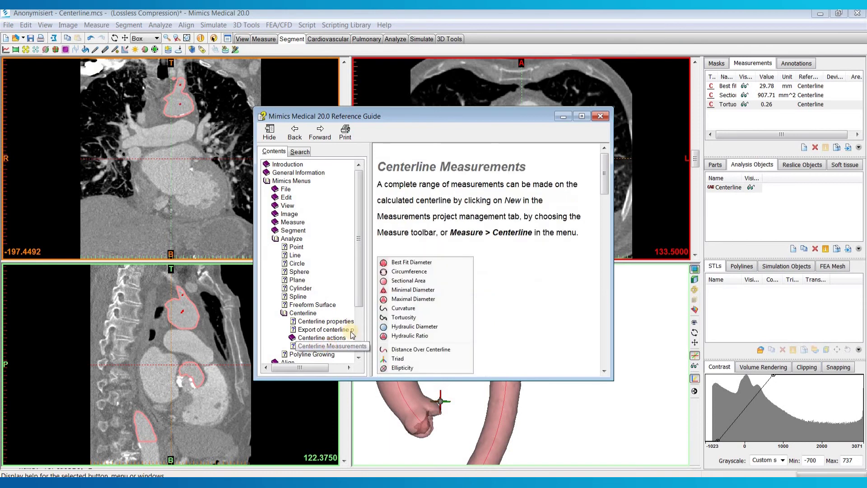
left_click(581, 116)
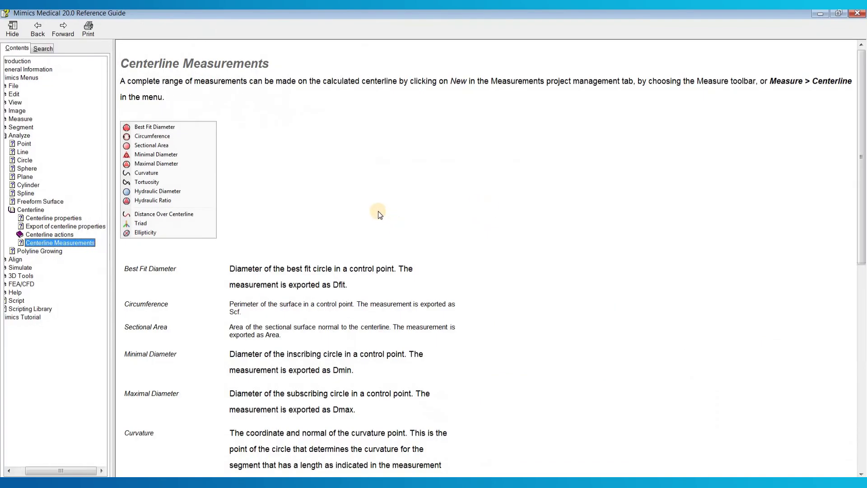
scroll(316, 199, "down", 10)
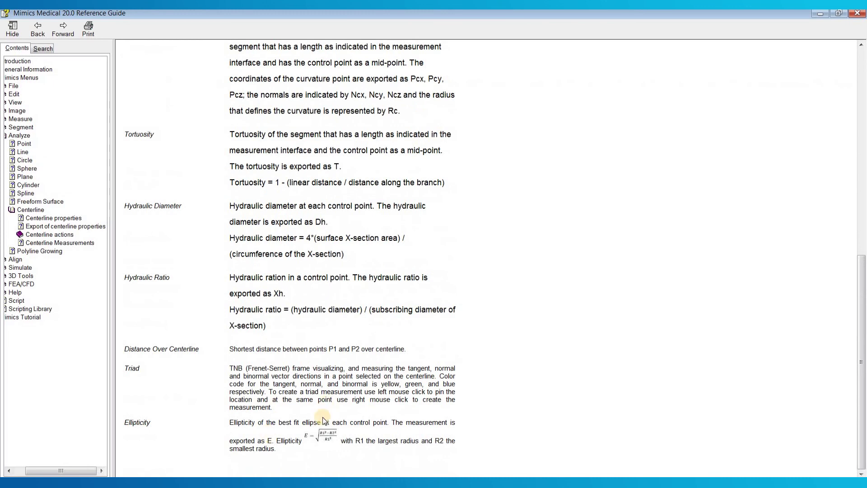
scroll(339, 242, "up", 4)
scroll(339, 242, "up", 4)
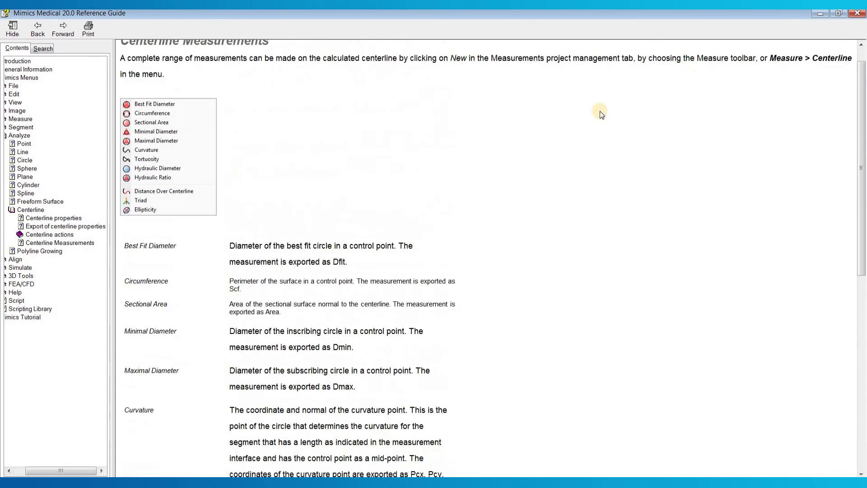
Close the Reference Guide and select the Centerline analysis object
left_click(856, 16)
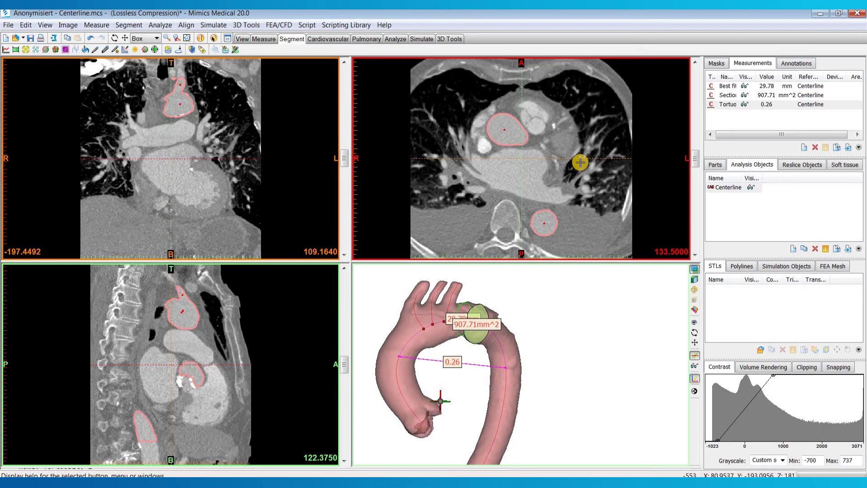
double_click(721, 189)
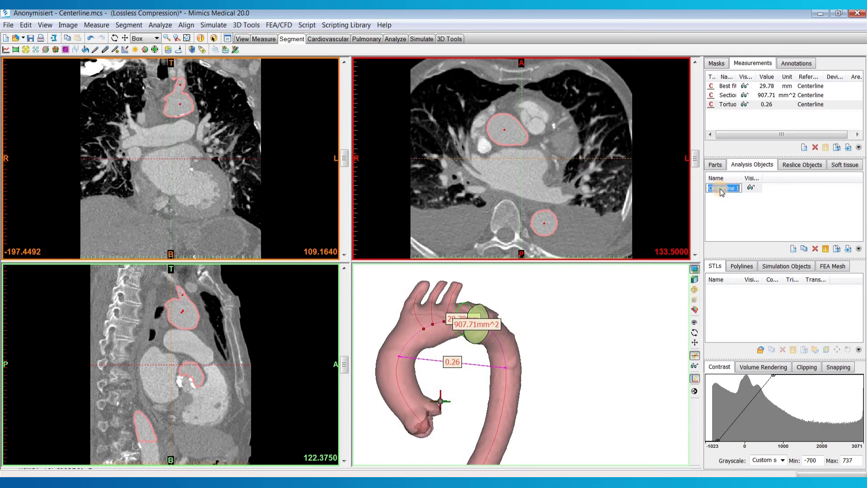
Review Branch Sets 1, 2 and Grown on Centerline 1, then start exporting the Main Branch Set
left_click(825, 249)
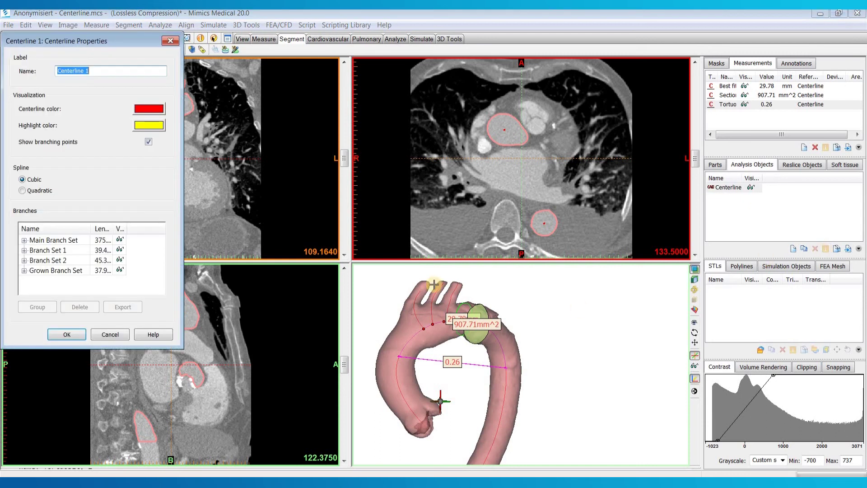
left_click(54, 241)
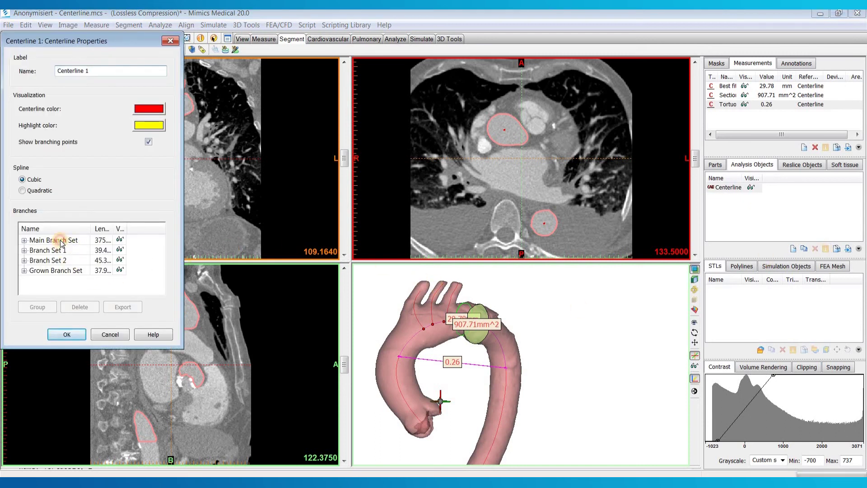
left_click_drag(384, 336, 378, 290)
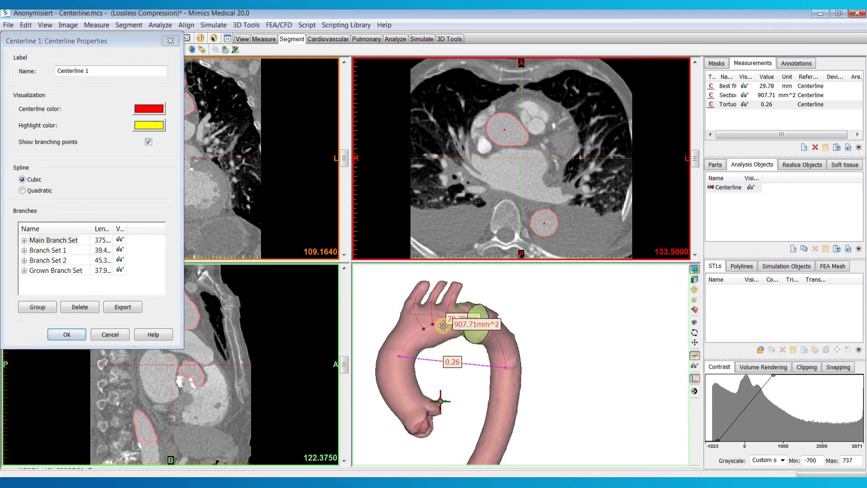
left_click(58, 250)
left_click_drag(366, 347, 363, 370)
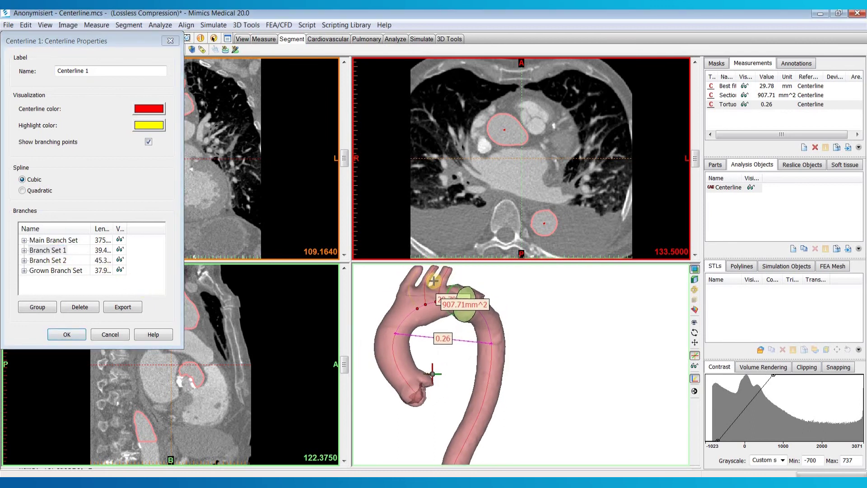
left_click(66, 259)
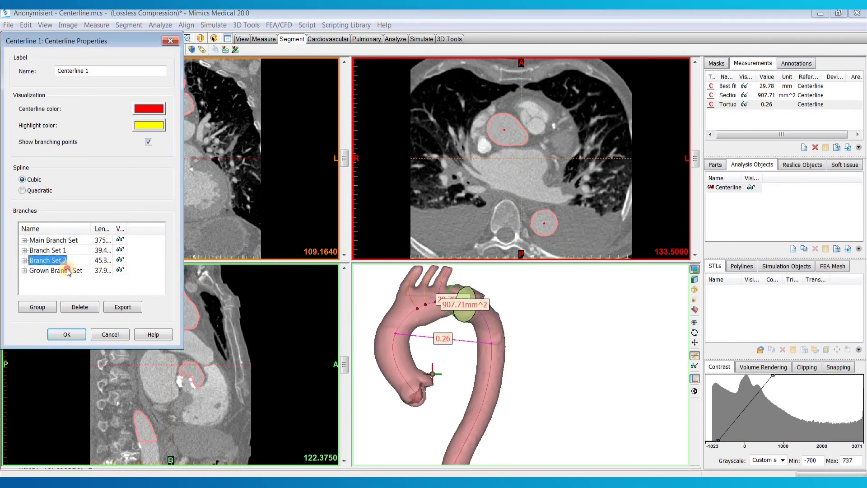
left_click(66, 271)
left_click(63, 240)
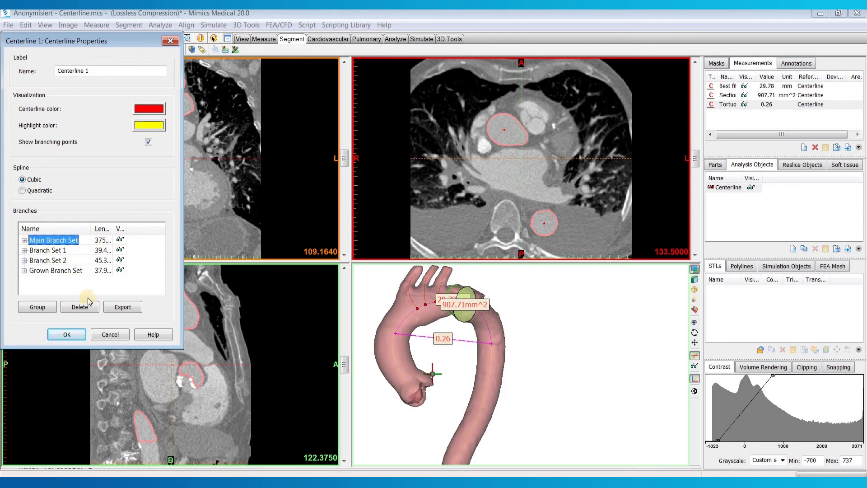
left_click(123, 308)
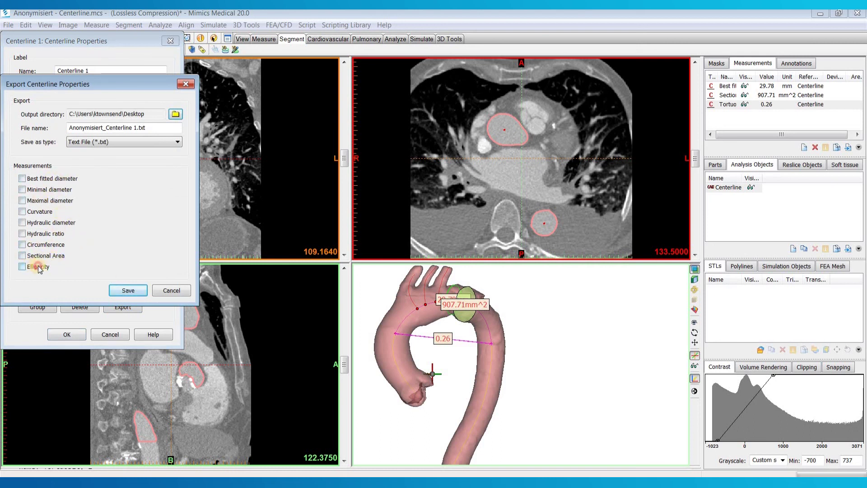
Save the Main Branch Set measurements as a .txt file including best-fitted diameter
left_click(51, 180)
left_click(119, 140)
left_click(128, 289)
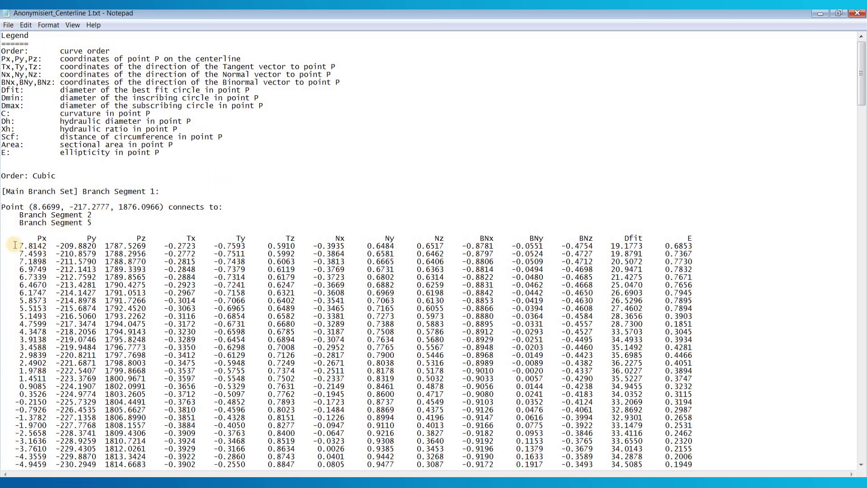
Highlight the first point's values, including Dfit 19.1773 and ellipticity 0.6853, in Notepad
left_click_drag(146, 246, 194, 246)
left_click(179, 246)
left_click_drag(621, 237, 683, 252)
left_click(697, 256)
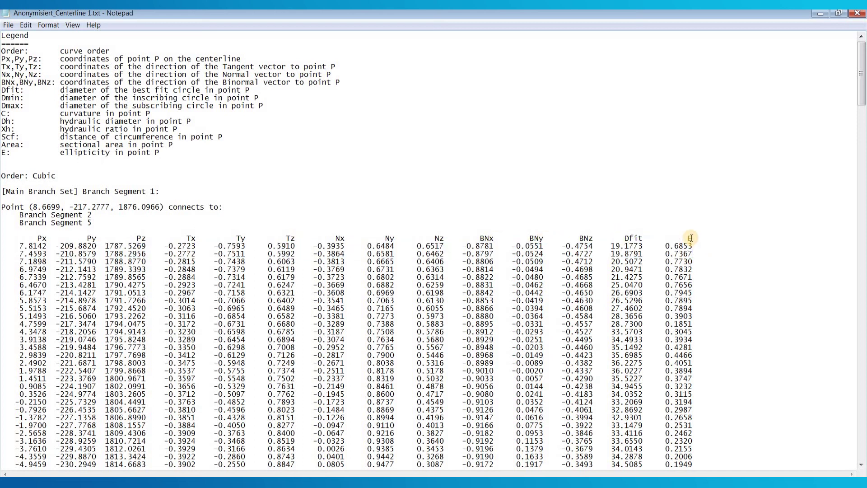